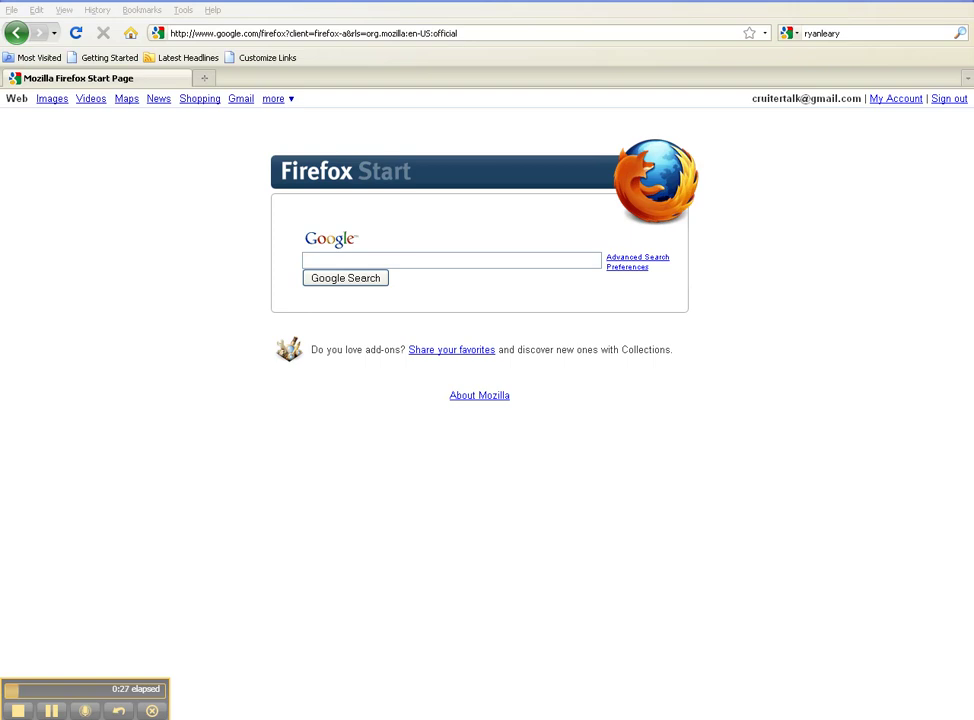
Step: Search the web for Down Them All, check Tools for DownThemAll!, and return to the Start page
{"action": "left_click", "coordinate": [317, 257]}
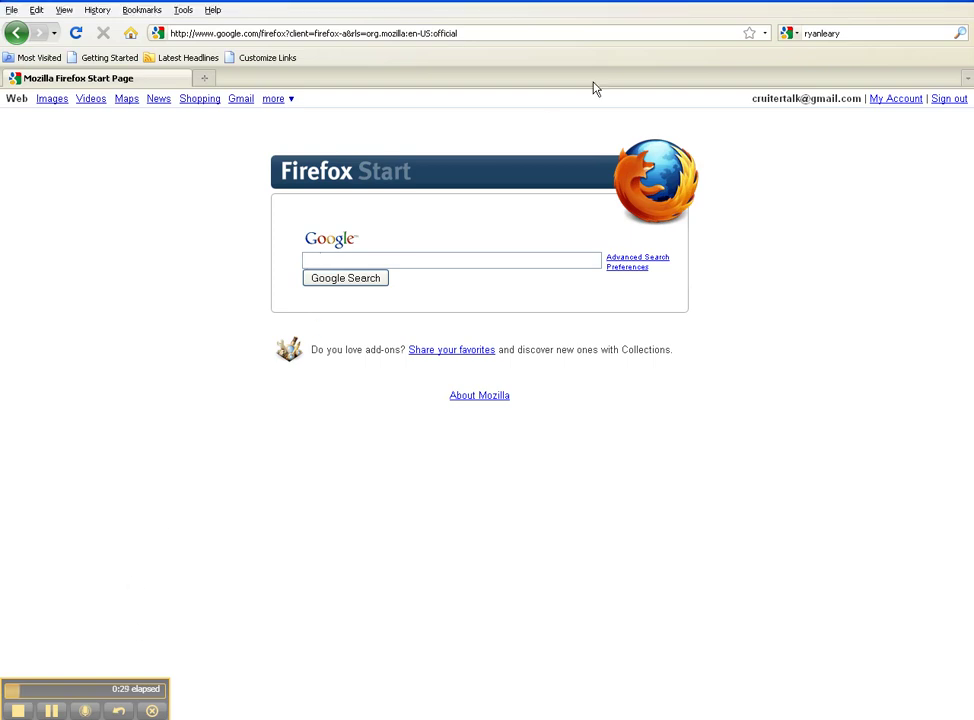
{"action": "type", "text": "Down Them All"}
{"action": "left_click", "coordinate": [353, 280]}
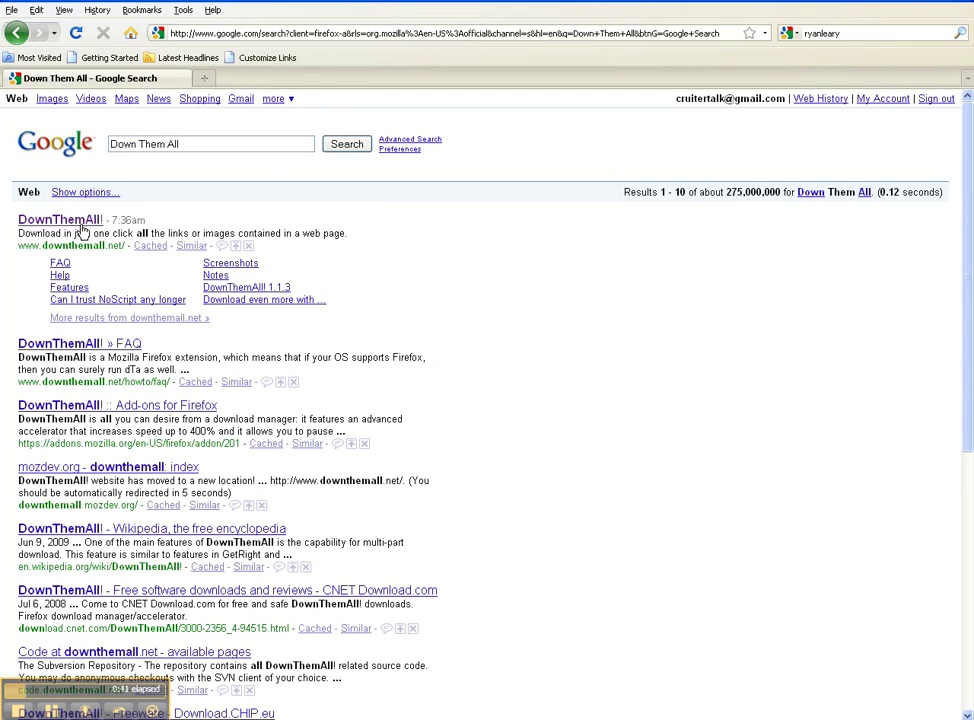
{"action": "left_click", "coordinate": [183, 10]}
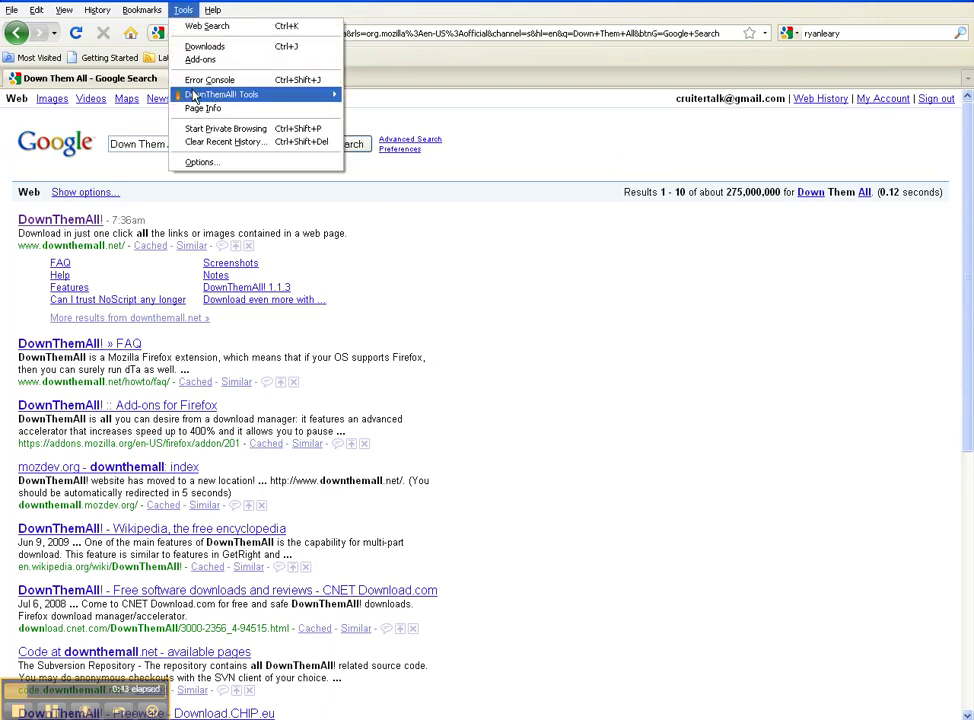
{"action": "mouse_move", "coordinate": [194, 96]}
{"action": "left_click", "coordinate": [226, 205]}
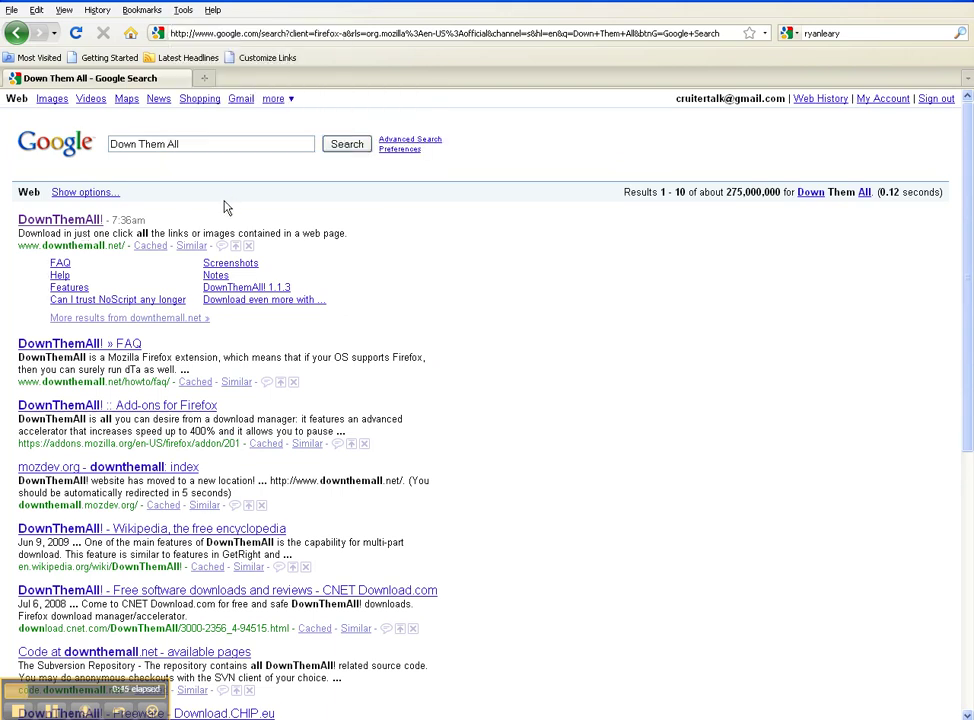
{"action": "left_click", "coordinate": [131, 34]}
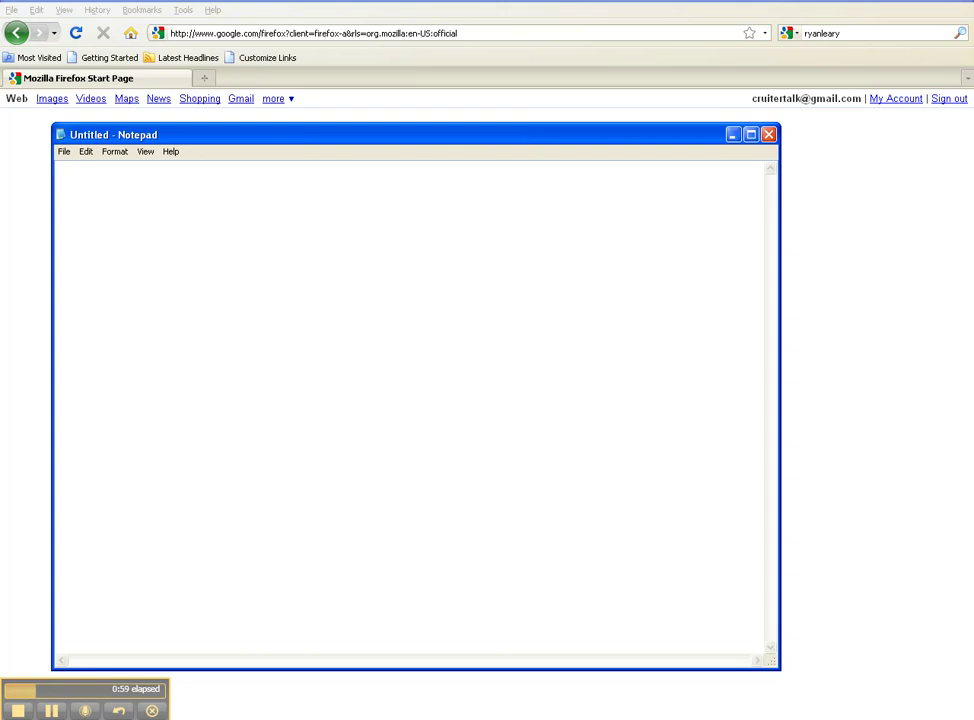
Step: Type 'intitle:resume inurl:resume java j2ee (' in Notepad and begin the filetype clause
{"action": "type", "text": "intitle:resume i"}
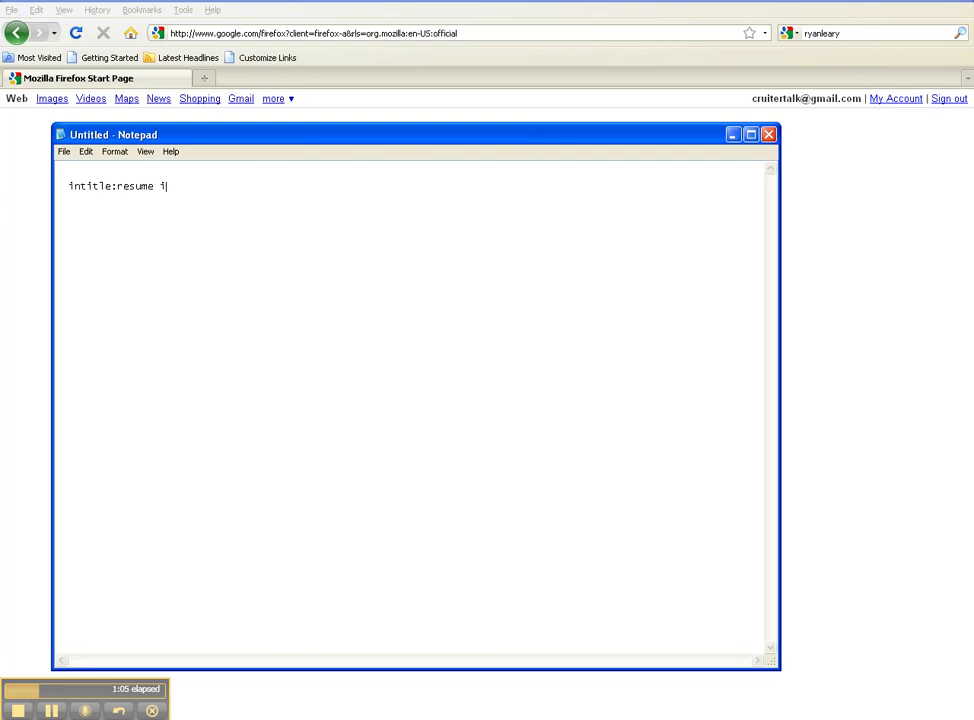
{"action": "type", "text": "nurl:resume"}
{"action": "type", "text": "java "}
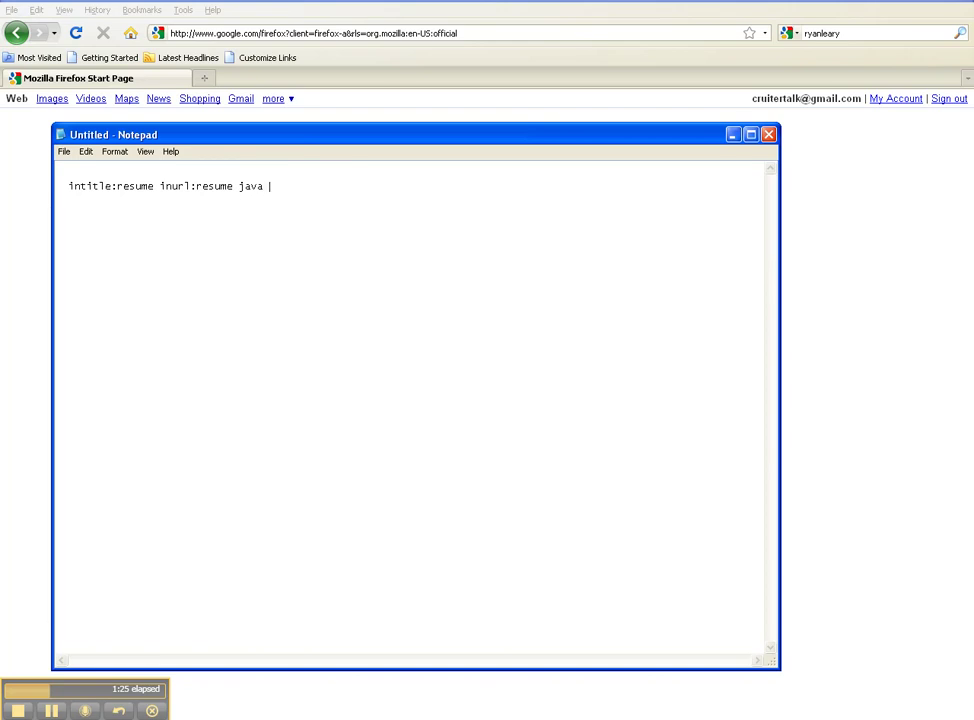
{"action": "type", "text": "j2ee ("}
{"action": "key", "text": "Return"}
{"action": "key", "text": "BackSpace"}
{"action": "type", "text": "filte"}
Step: Add the clauses filetype:pdf, filetype:doc and filetype:txt, correcting typos
{"action": "key", "text": "BackSpace"}
{"action": "key", "text": "BackSpace"}
{"action": "type", "text": "etype"}
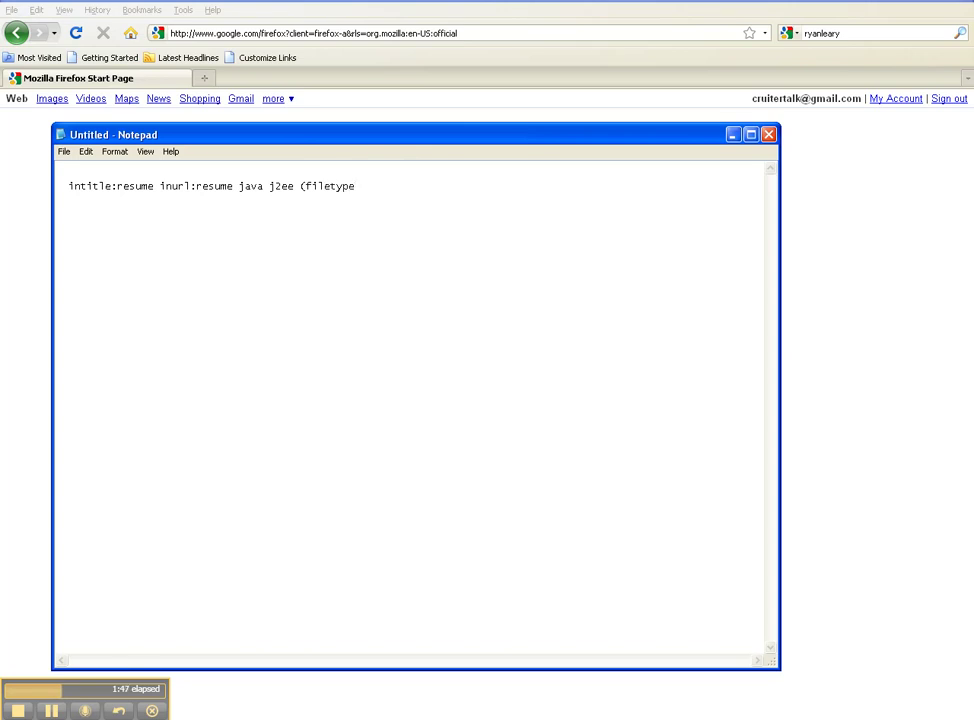
{"action": "type", "text": ":"}
{"action": "type", "text": "pdf filetypoe"}
{"action": "key", "text": "BackSpace"}
{"action": "key", "text": "BackSpace"}
{"action": "type", "text": "e:doc"}
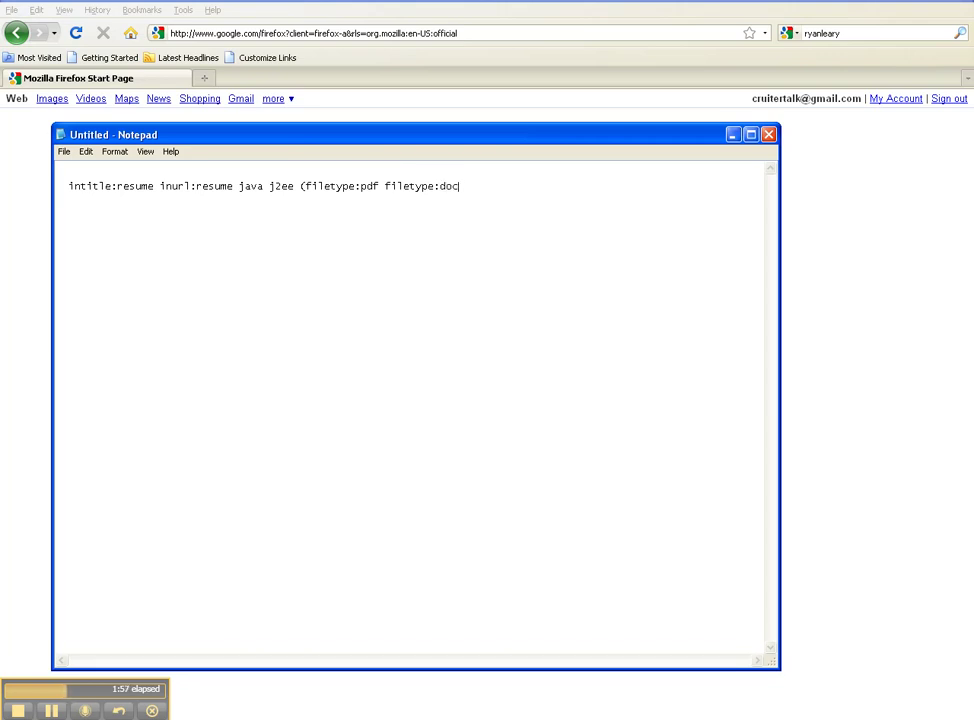
{"action": "type", "text": " filetype:txt"}
Step: Join the filetype clauses with OR, add the closing parenthesis, and select the whole query
{"action": "left_click_drag", "start_coordinate": [379, 187], "coordinate": [385, 187]}
{"action": "type", "text": "OR"}
{"action": "key", "text": "BackSpace"}
{"action": "key", "text": "BackSpace"}
{"action": "key", "text": "BackSpace"}
{"action": "type", "text": "OR"}
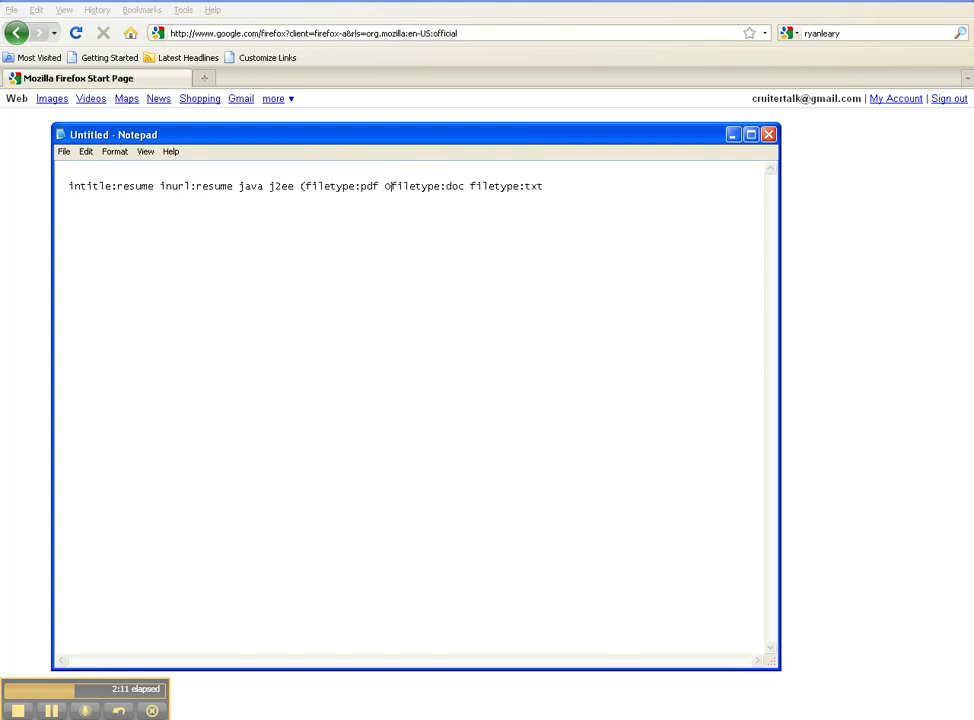
{"action": "left_click", "coordinate": [494, 183]}
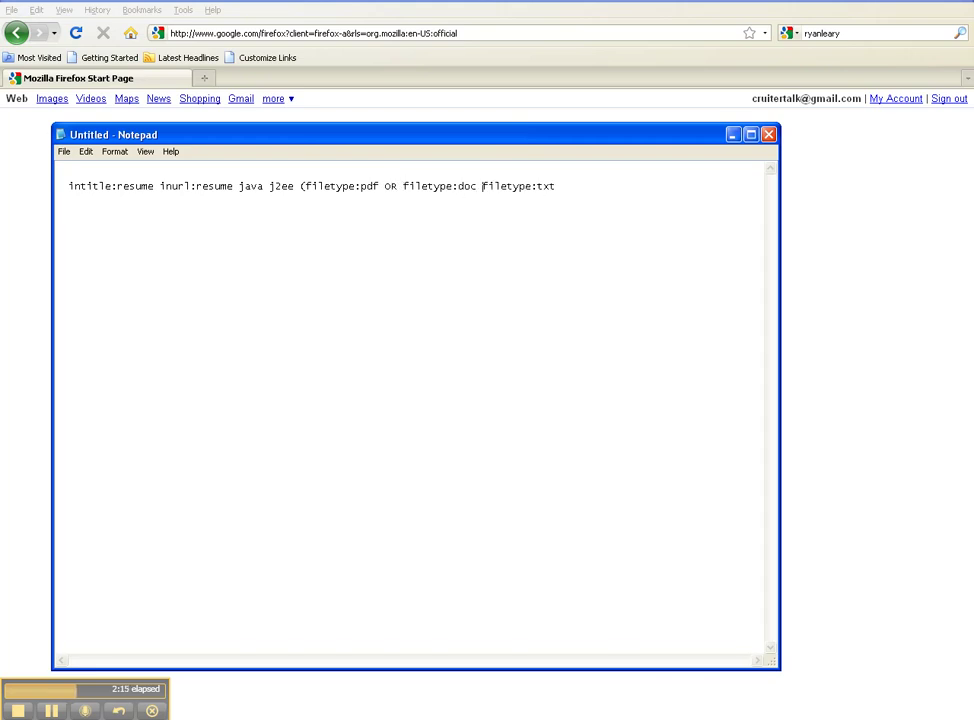
{"action": "type", "text": "OR"}
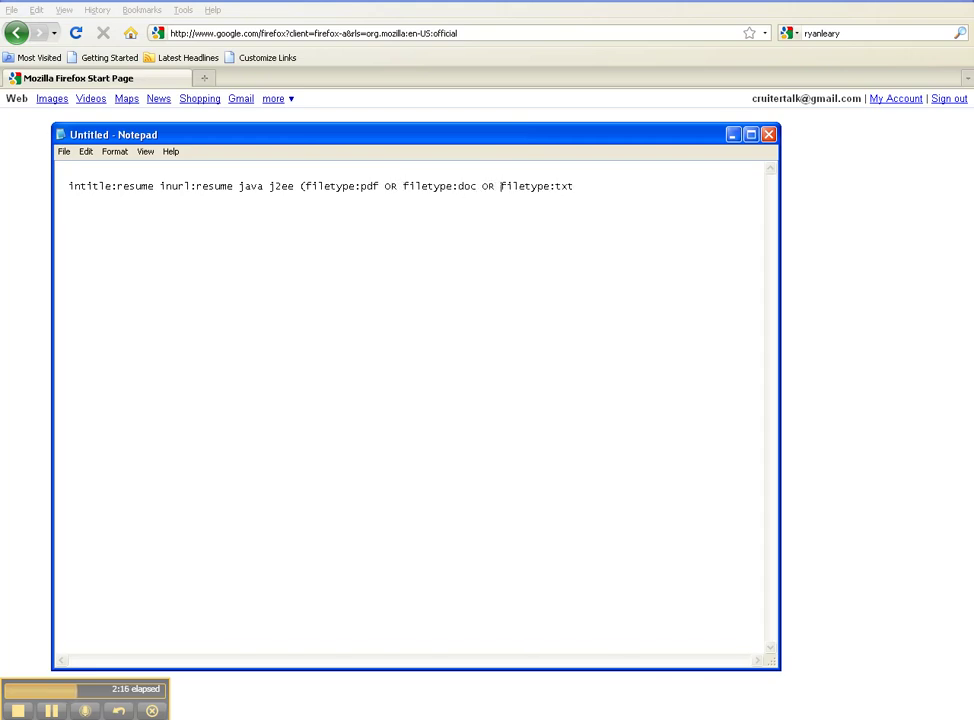
{"action": "left_click", "coordinate": [570, 185]}
{"action": "type", "text": ")"}
{"action": "key", "text": "ctrl+a"}
{"action": "key", "text": "ctrl+c"}
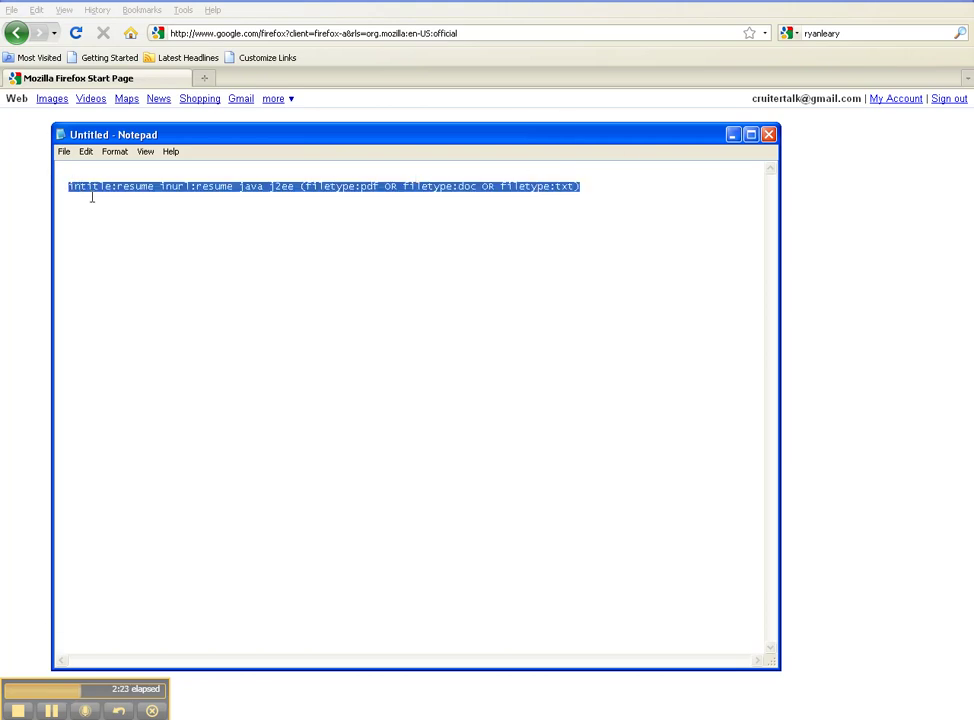
Step: Search Google for the pasted resume query with "new york" added after j2ee
{"action": "left_click", "coordinate": [213, 687]}
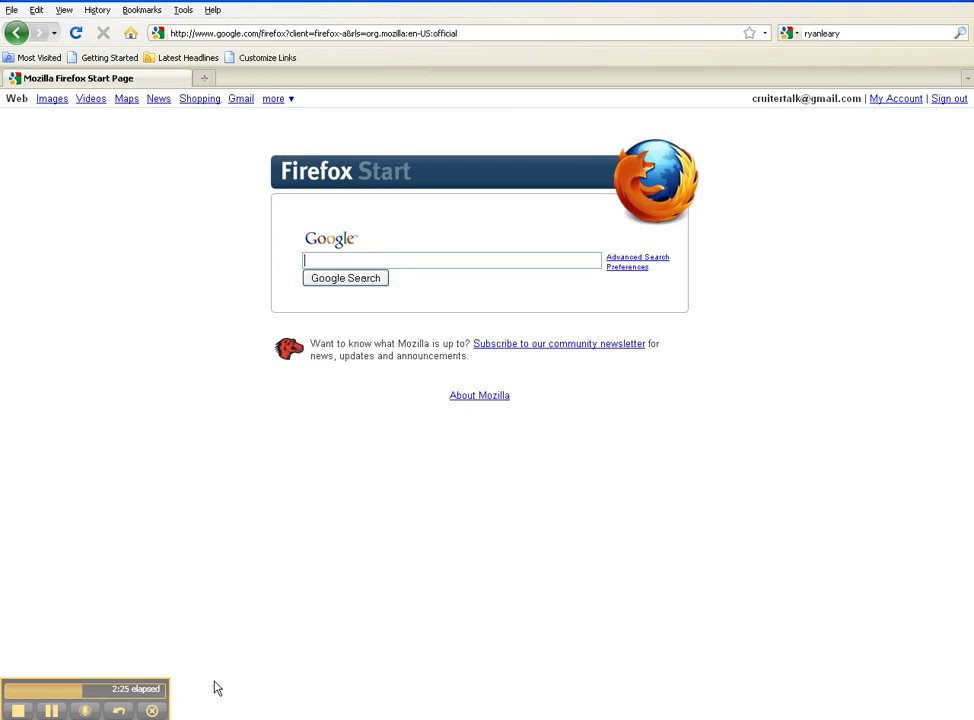
{"action": "left_click", "coordinate": [316, 262]}
{"action": "key", "text": "ctrl+v"}
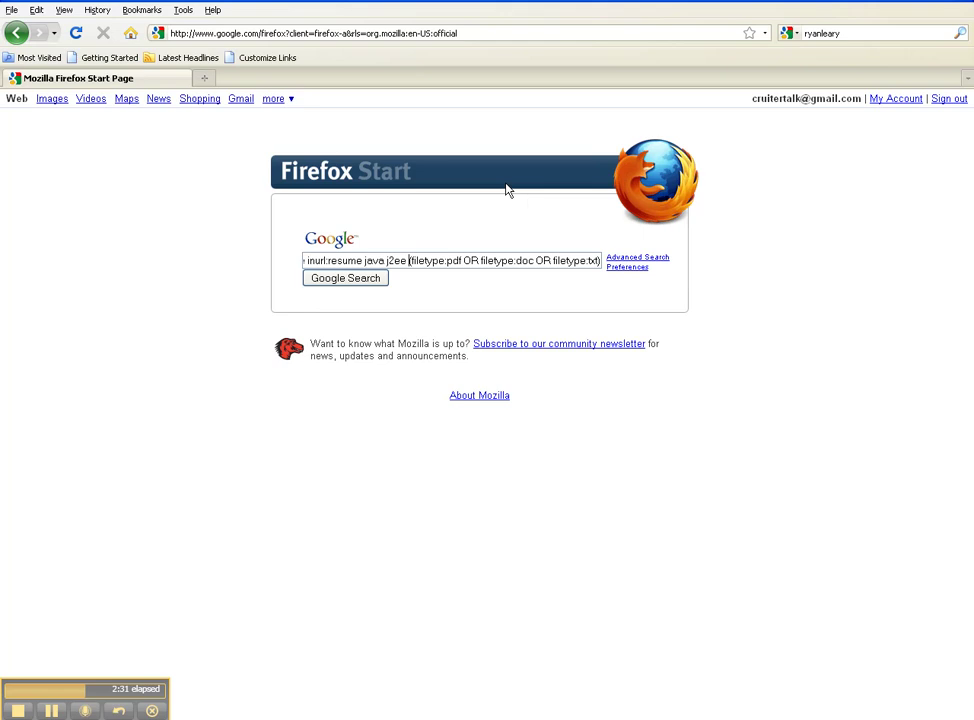
{"action": "type", "text": "\"new york\""}
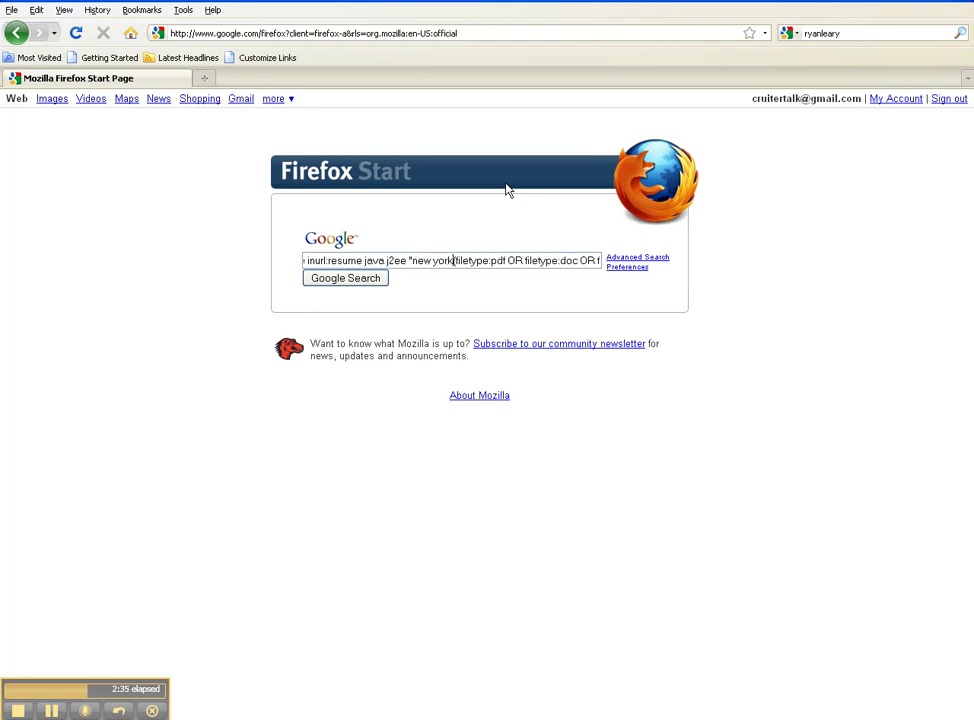
{"action": "key", "text": "Return"}
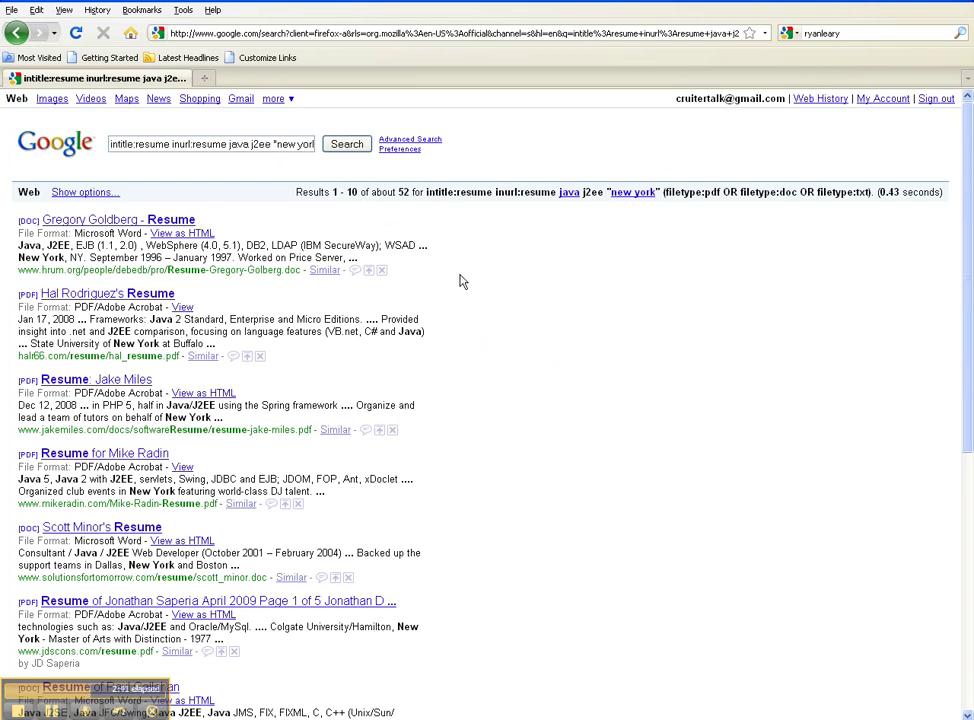
Step: Look over the results, then launch DownThemAll! from the Tools menu
{"action": "scroll", "coordinate": [462, 281], "scroll_direction": "down", "scroll_amount": 3}
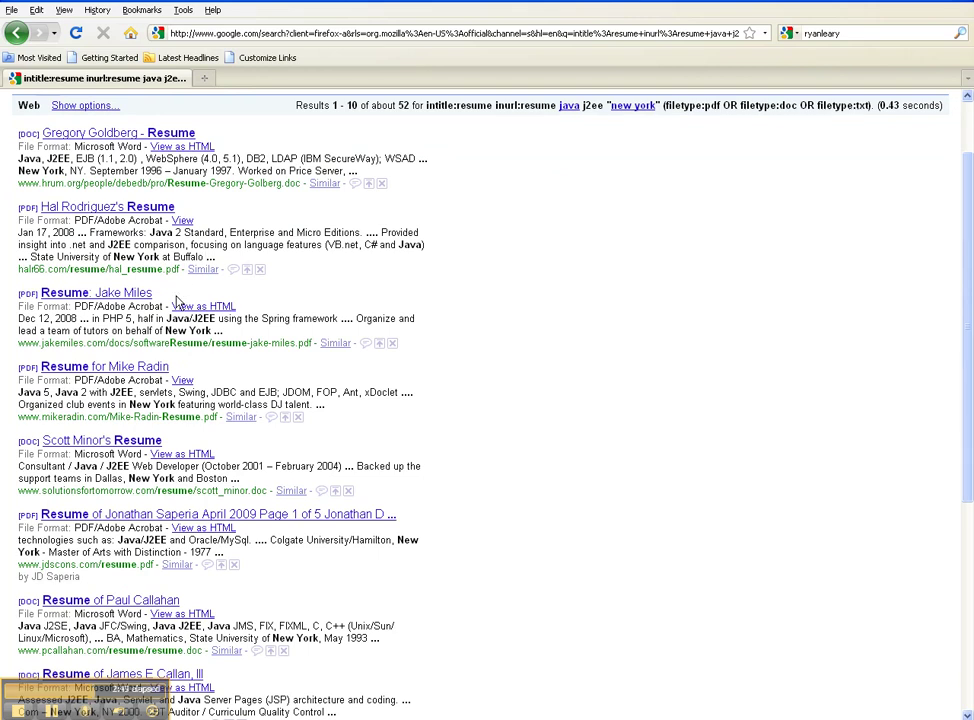
{"action": "scroll", "coordinate": [176, 298], "scroll_direction": "up", "scroll_amount": 3}
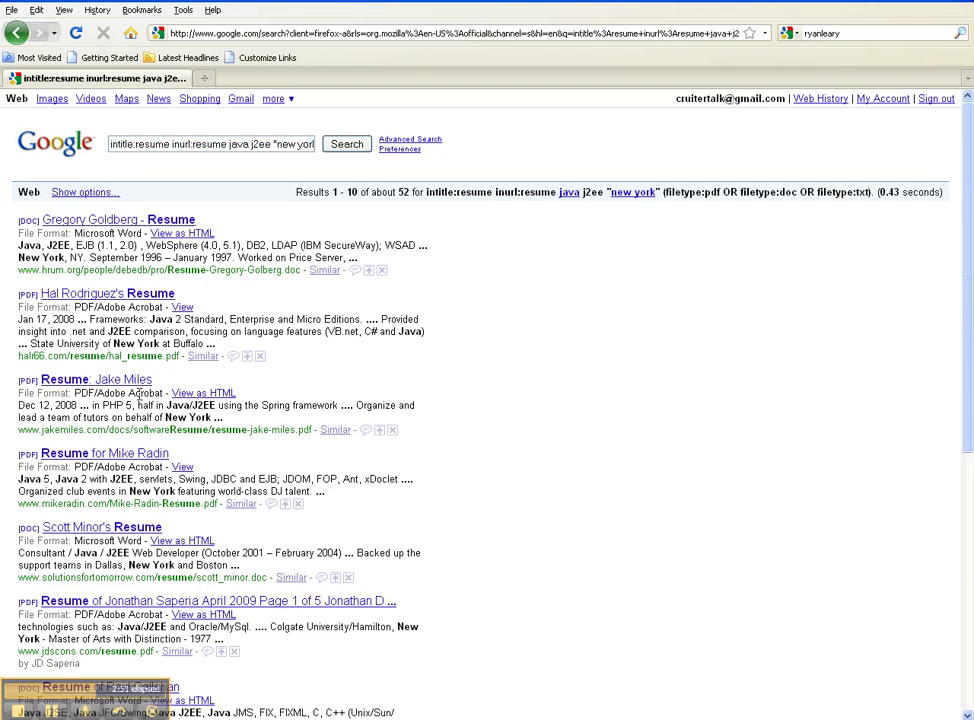
{"action": "left_click", "coordinate": [184, 11]}
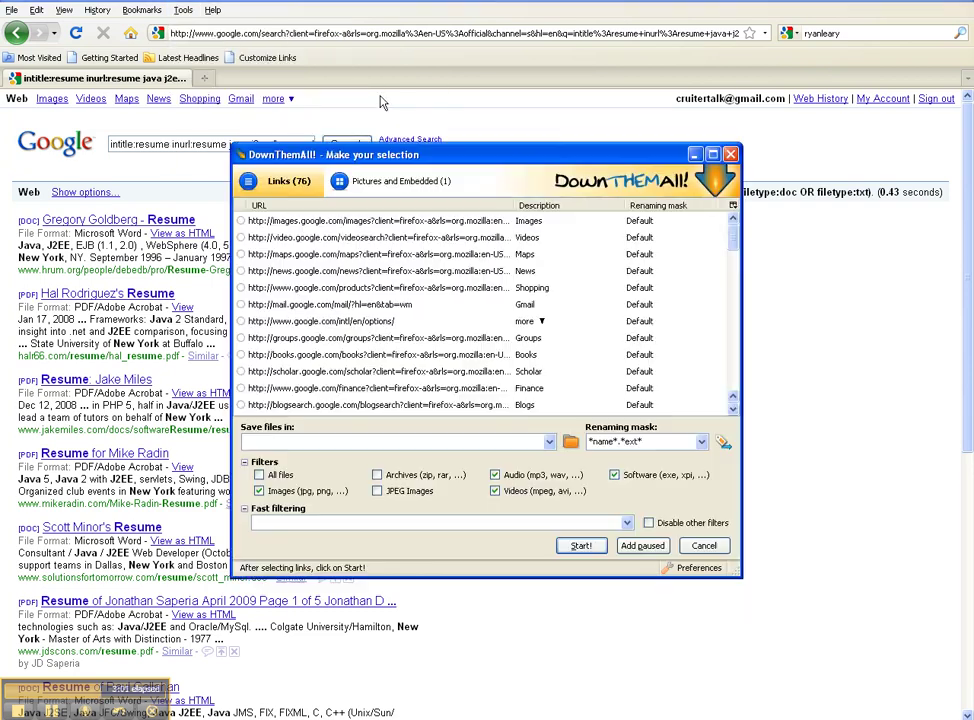
Step: Tick the first Word resume link and the first PDF resume link for download
{"action": "left_click_drag", "start_coordinate": [455, 162], "coordinate": [371, 120]}
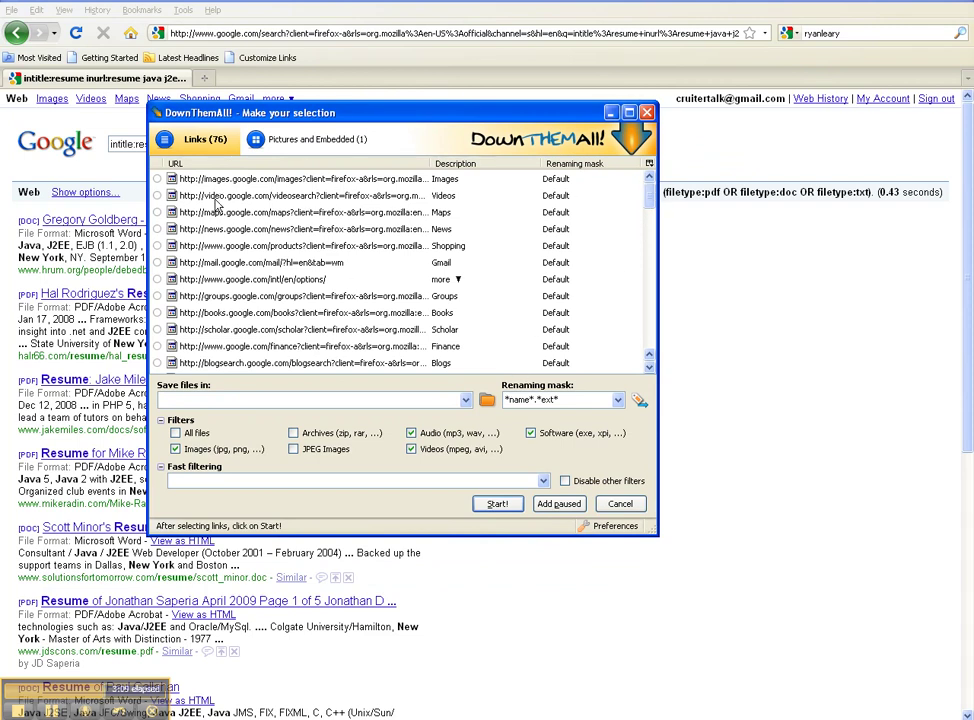
{"action": "scroll", "coordinate": [222, 200], "scroll_direction": "down", "scroll_amount": 4}
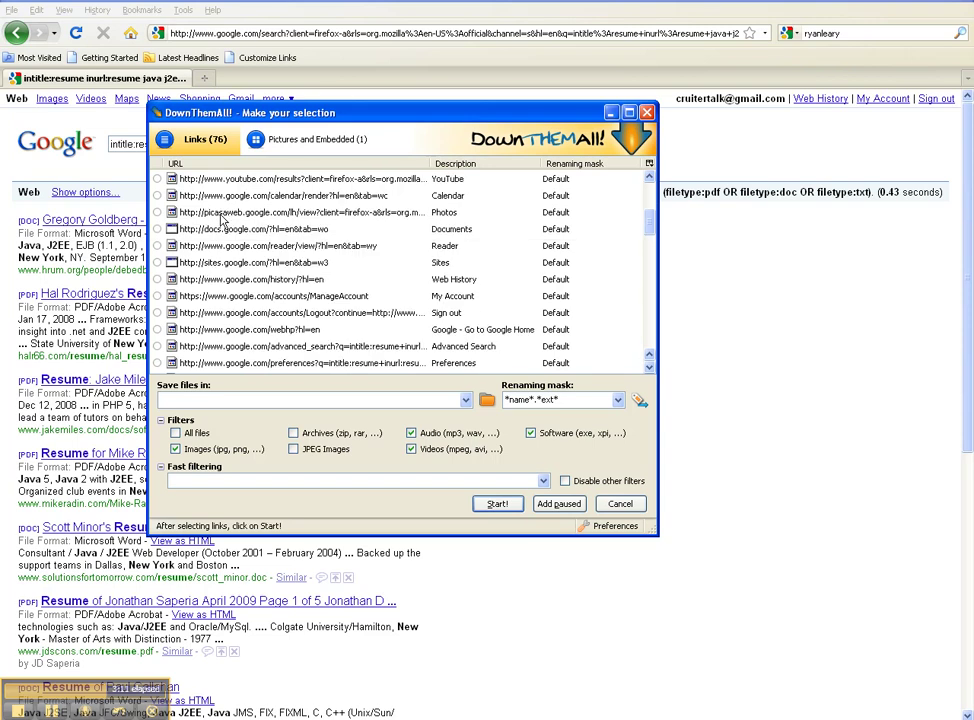
{"action": "scroll", "coordinate": [222, 218], "scroll_direction": "down", "scroll_amount": 4}
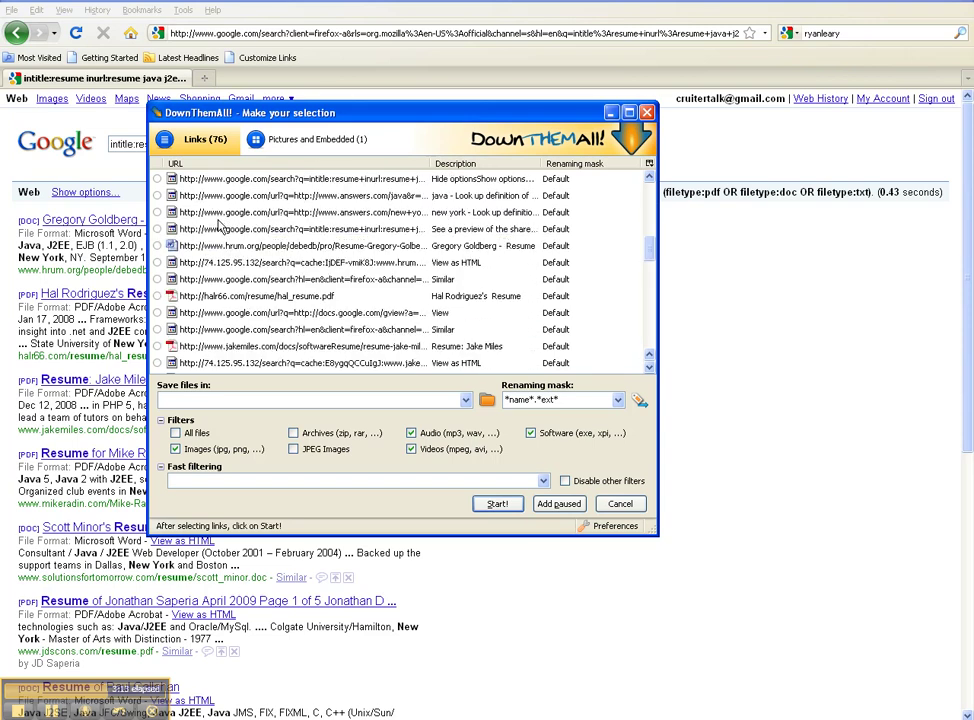
{"action": "left_click", "coordinate": [166, 247]}
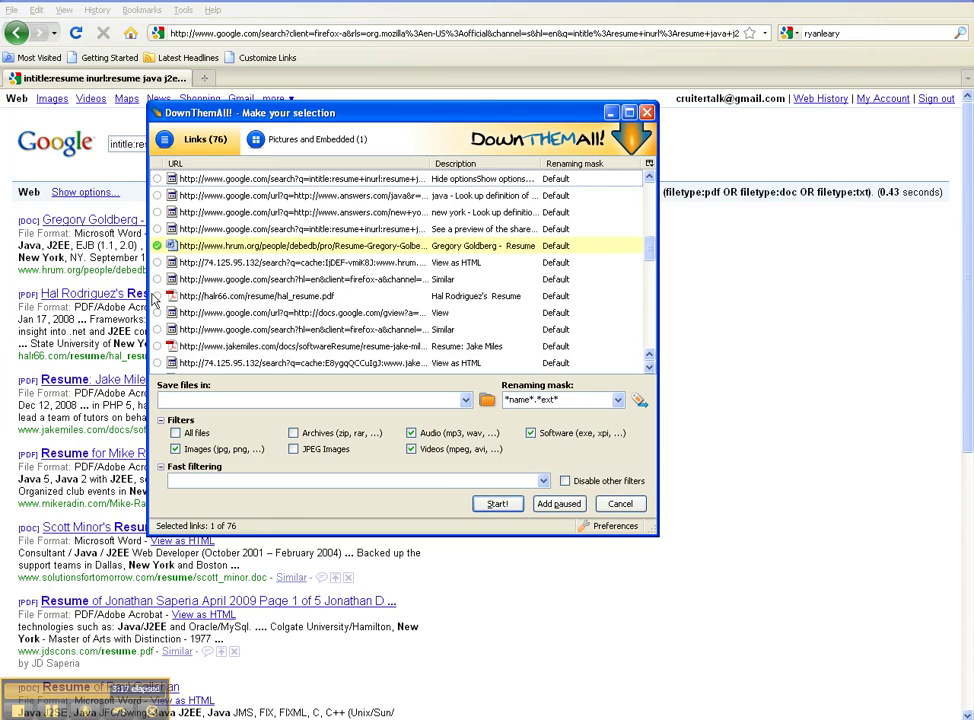
{"action": "left_click", "coordinate": [157, 297]}
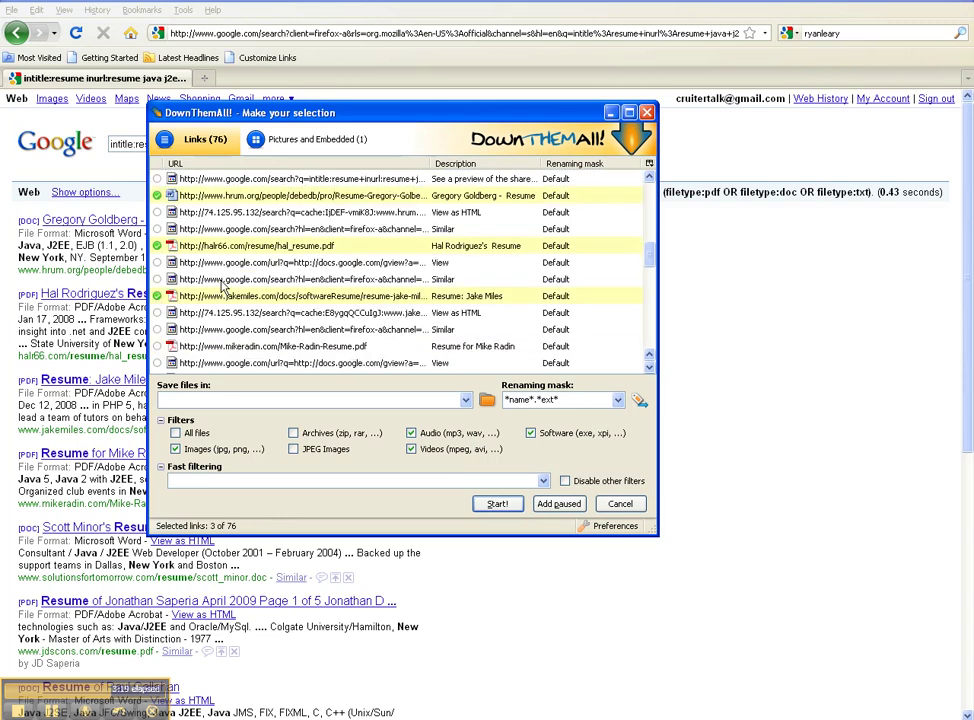
Step: Tick two resume.doc links, Updated Resume.doc and the last resume PDF, reaching 9 of 76
{"action": "scroll", "coordinate": [222, 287], "scroll_direction": "down", "scroll_amount": 2}
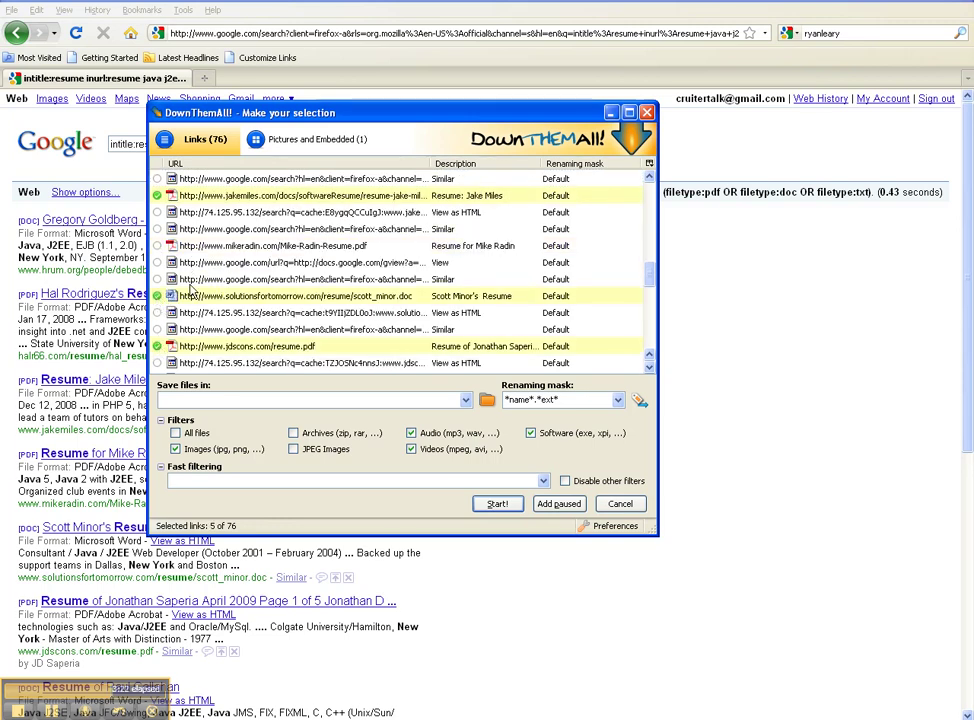
{"action": "scroll", "coordinate": [184, 270], "scroll_direction": "down", "scroll_amount": 4}
{"action": "left_click", "coordinate": [158, 195]}
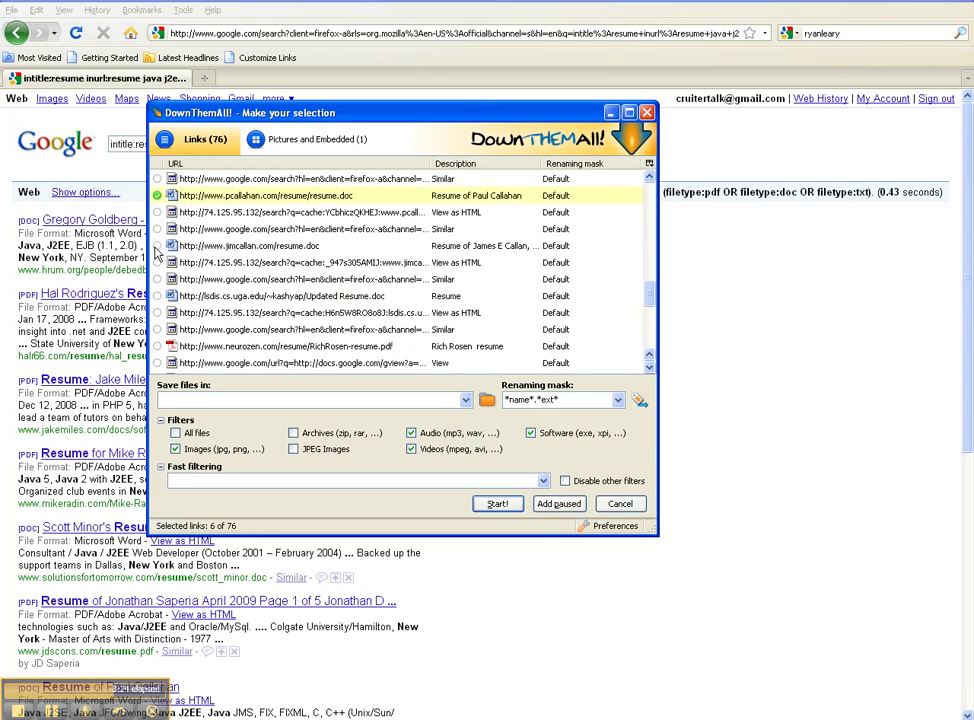
{"action": "left_click", "coordinate": [158, 245]}
{"action": "left_click", "coordinate": [158, 295]}
{"action": "left_click", "coordinate": [158, 346]}
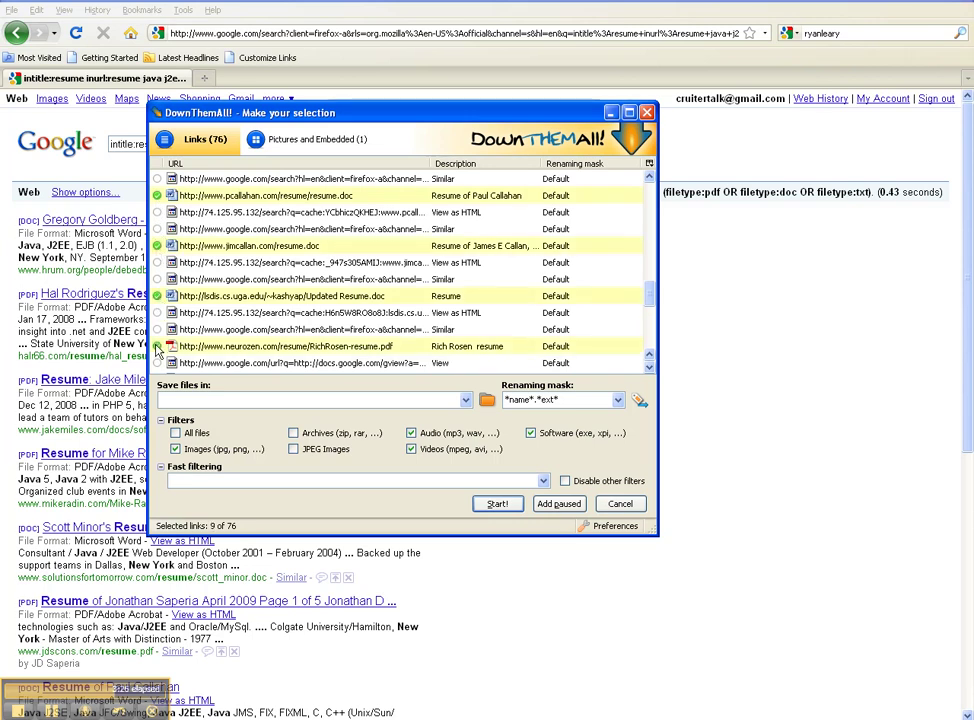
{"action": "scroll", "coordinate": [218, 281], "scroll_direction": "down", "scroll_amount": 2}
{"action": "scroll", "coordinate": [218, 281], "scroll_direction": "down", "scroll_amount": 6}
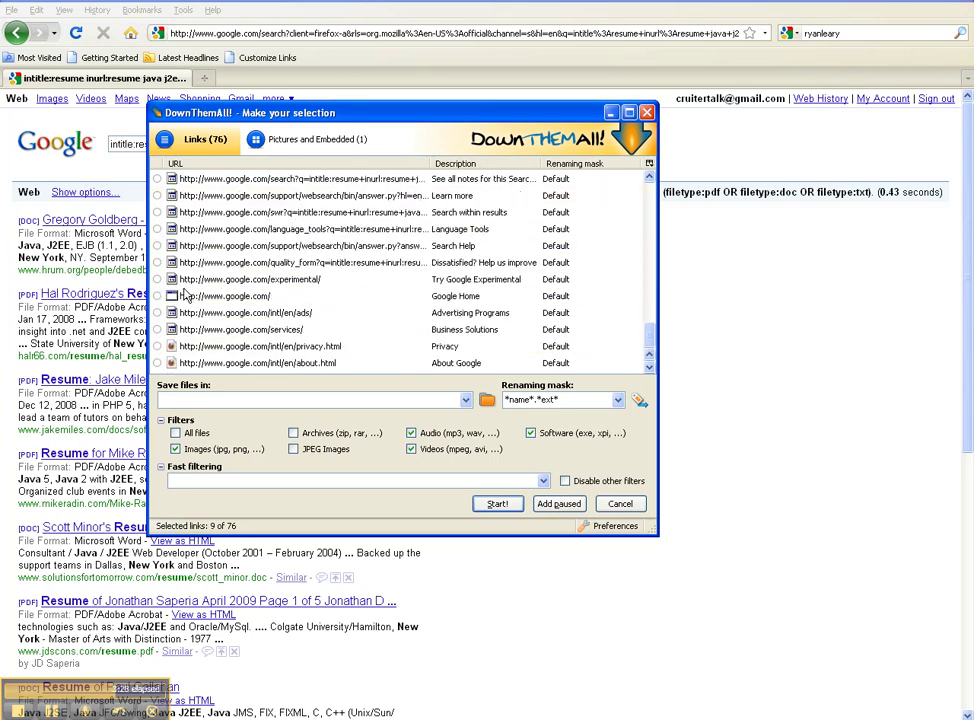
{"action": "scroll", "coordinate": [593, 346], "scroll_direction": "up", "scroll_amount": 6}
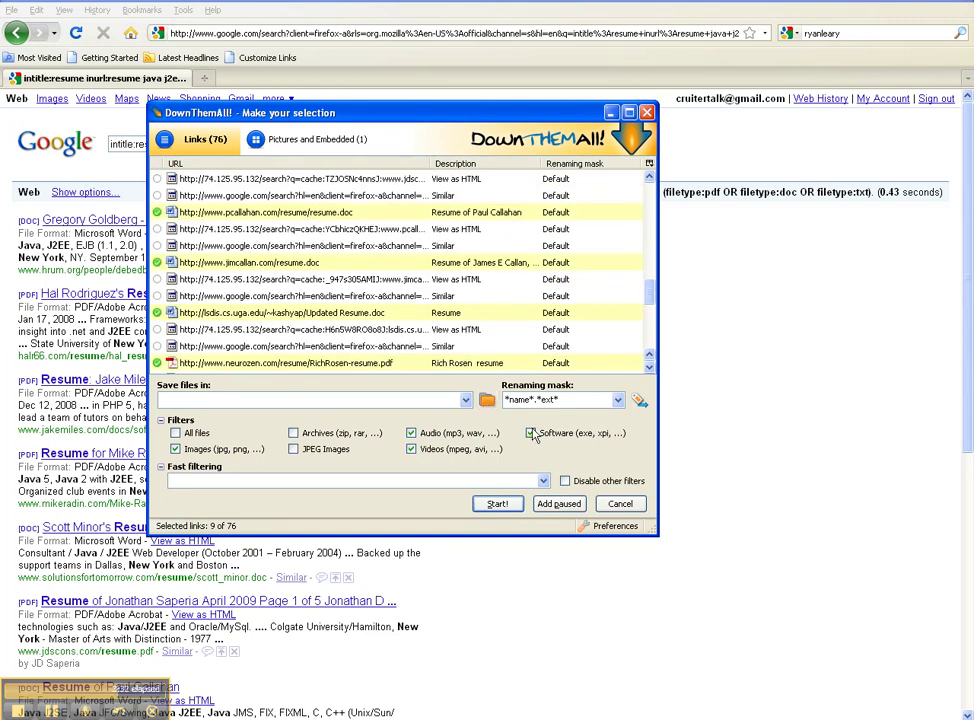
Step: Save downloads into a newly created 'Test Resumes' folder on the Desktop
{"action": "left_click", "coordinate": [487, 399]}
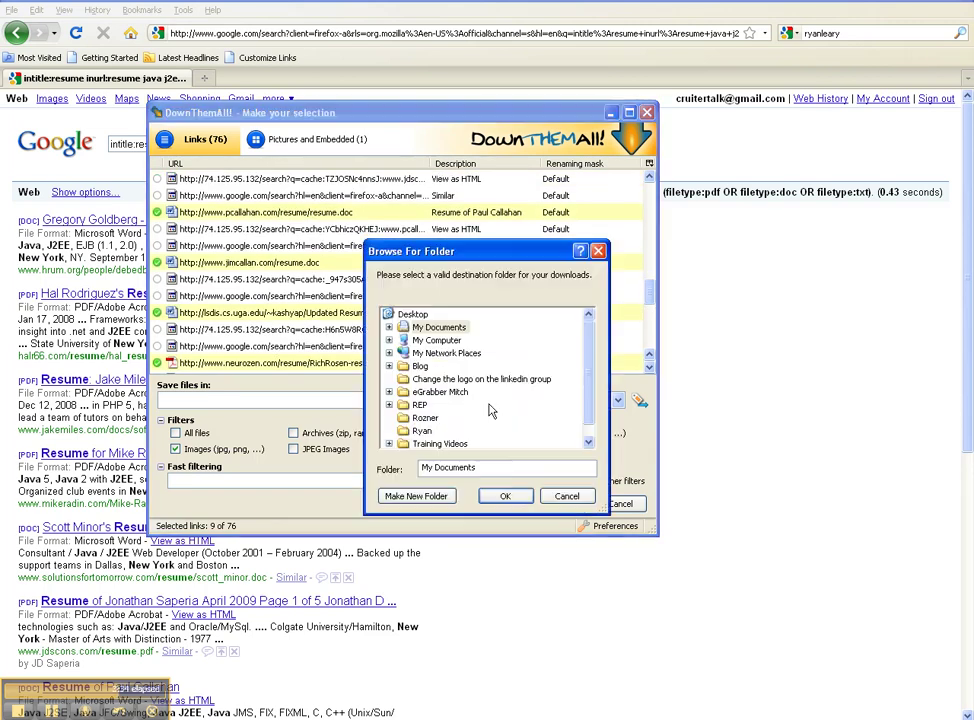
{"action": "left_click", "coordinate": [412, 314]}
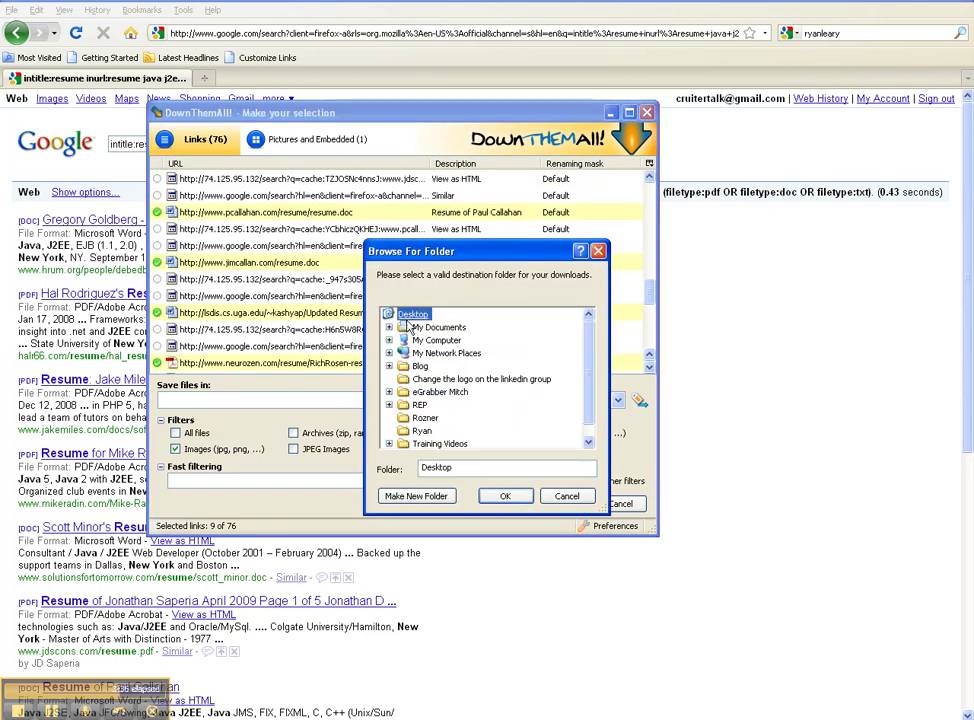
{"action": "left_click", "coordinate": [432, 497]}
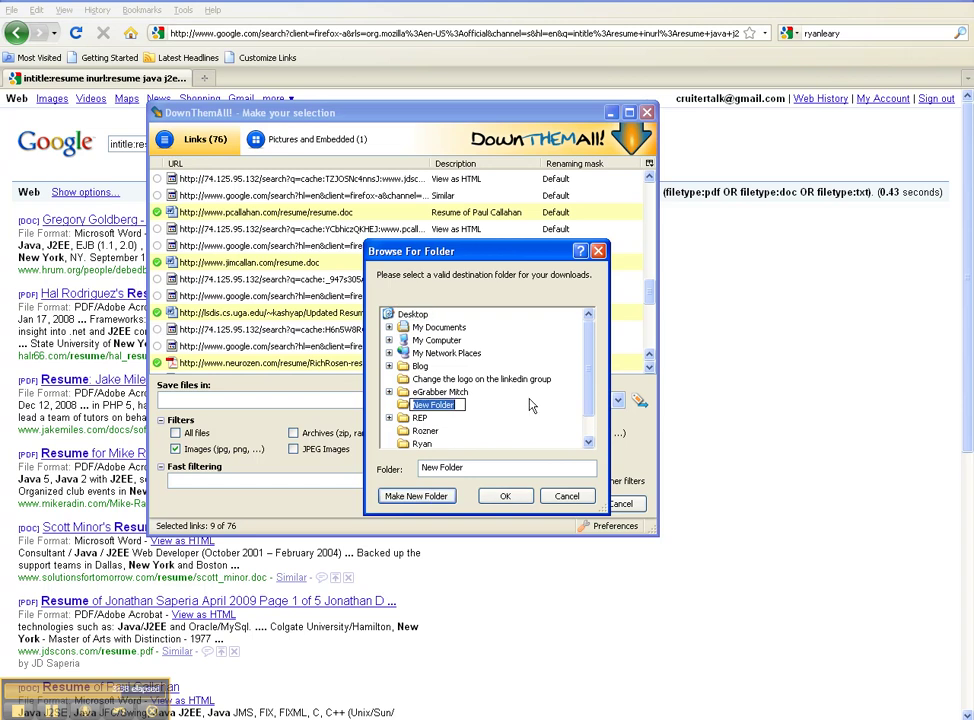
{"action": "type", "text": "Ts"}
{"action": "type", "text": "est"}
{"action": "type", "text": " Resumes"}
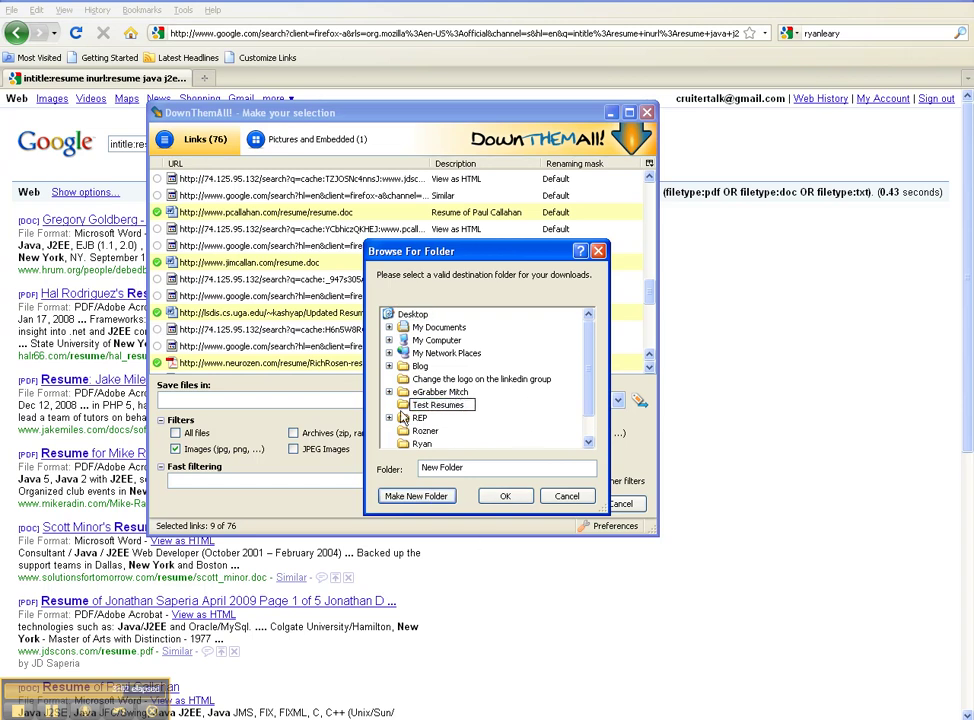
{"action": "key", "text": "Return"}
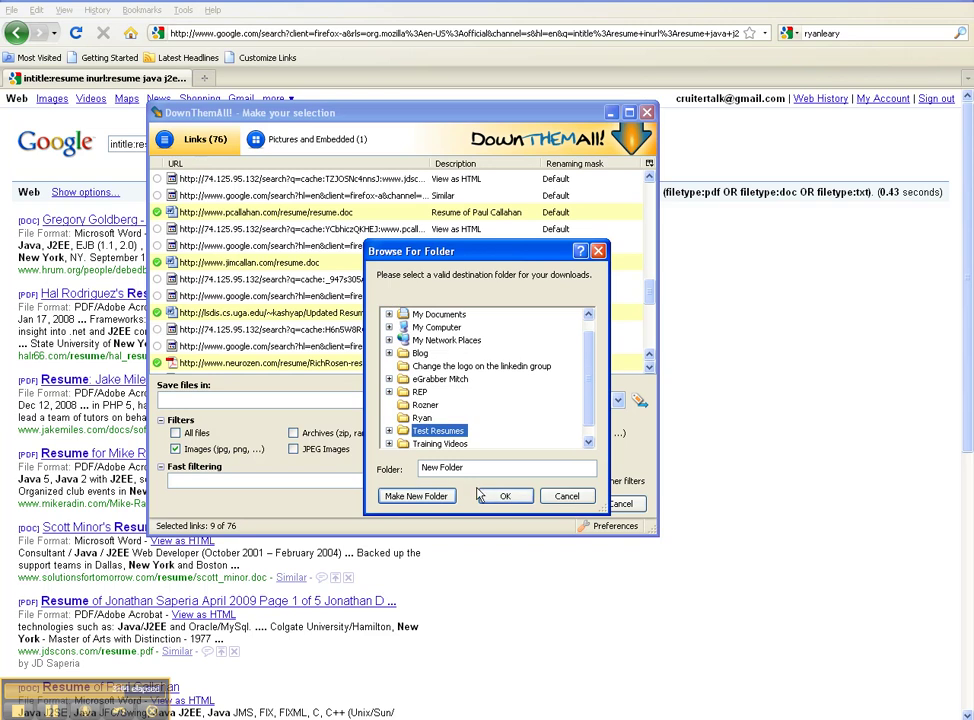
{"action": "left_click", "coordinate": [504, 497]}
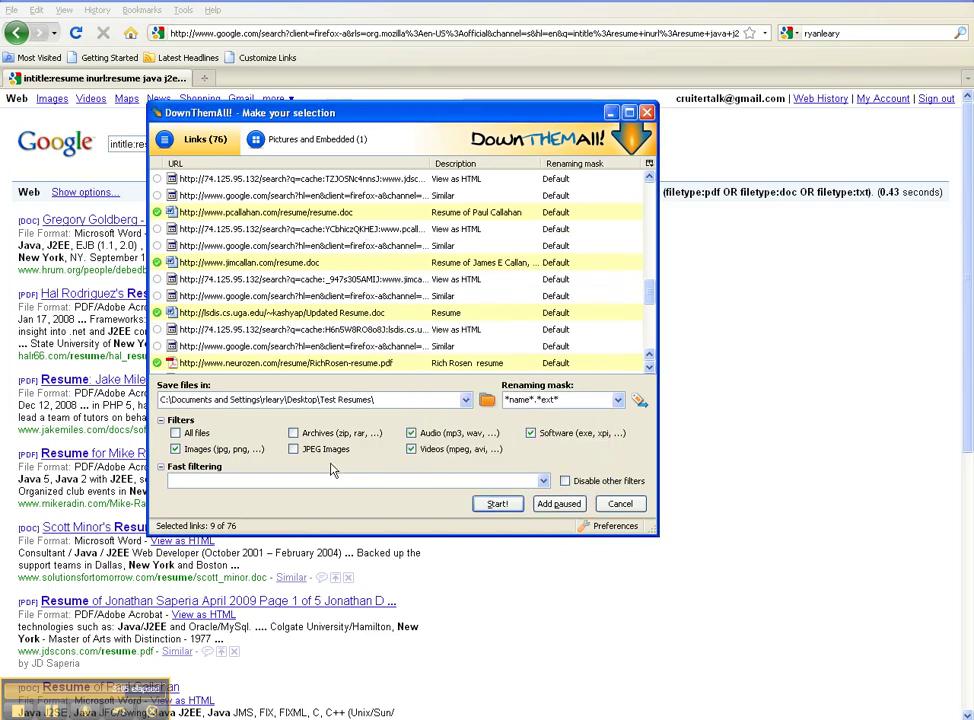
Step: Download the nine resumes, saving the duplicate as resume_001.doc, and close the downloads window
{"action": "left_click", "coordinate": [508, 506]}
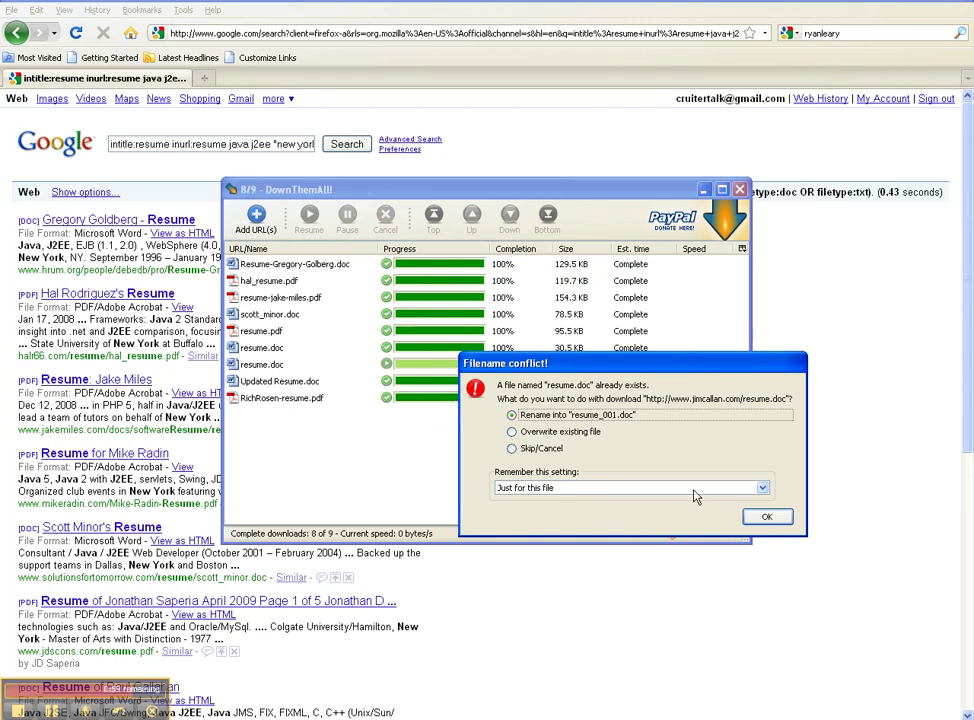
{"action": "left_click", "coordinate": [764, 516]}
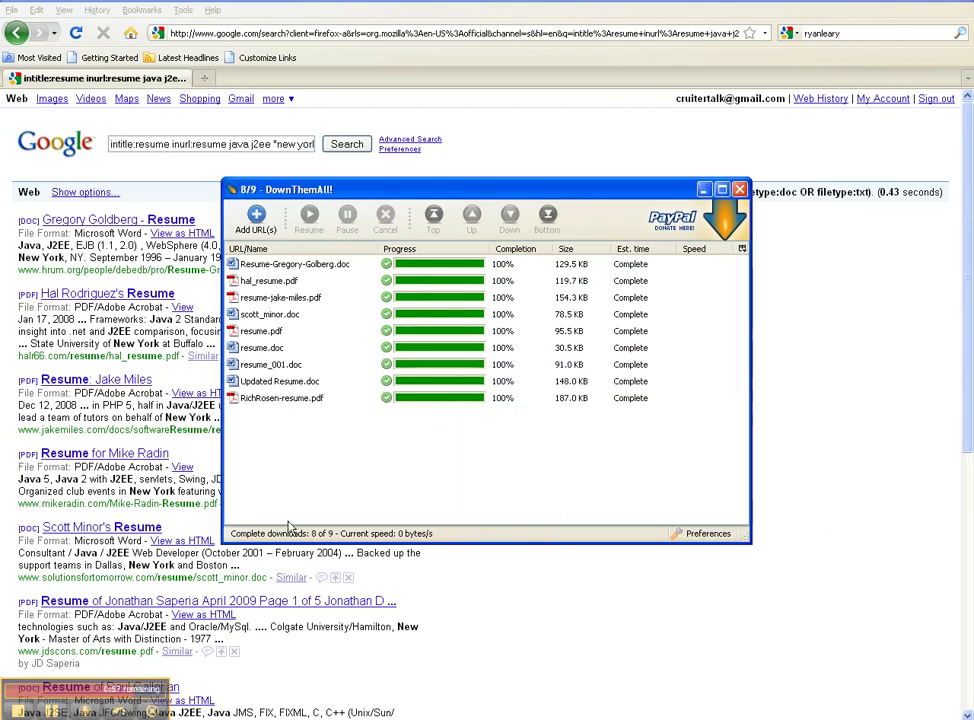
{"action": "left_click", "coordinate": [736, 189]}
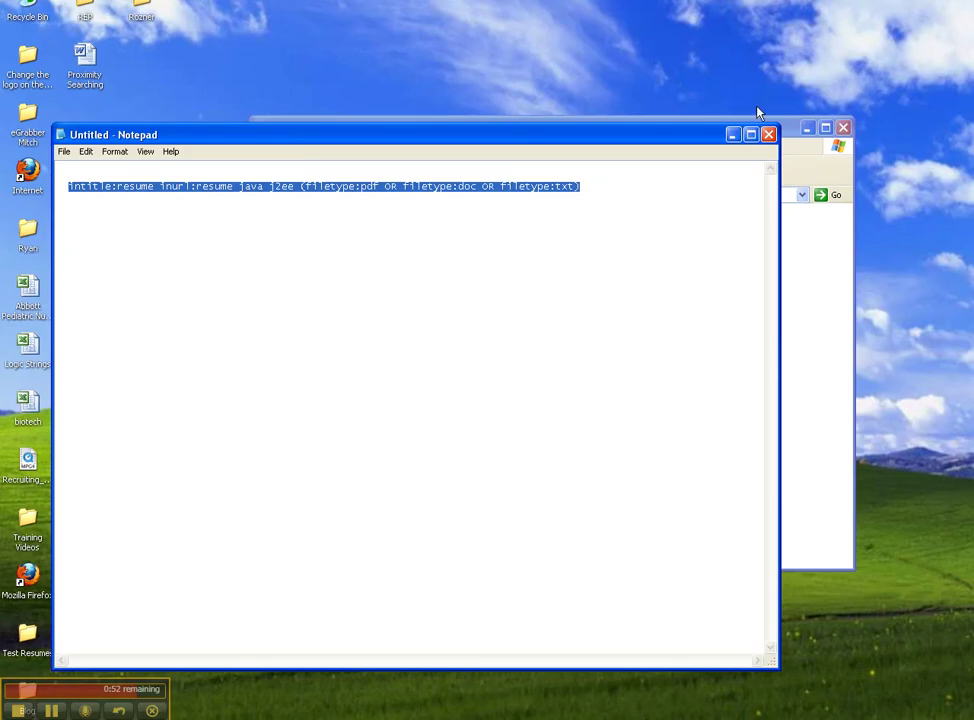
Step: Move the Test Resumes folder mid-desktop, open it, then view and close a Word resume
{"action": "left_click", "coordinate": [733, 134]}
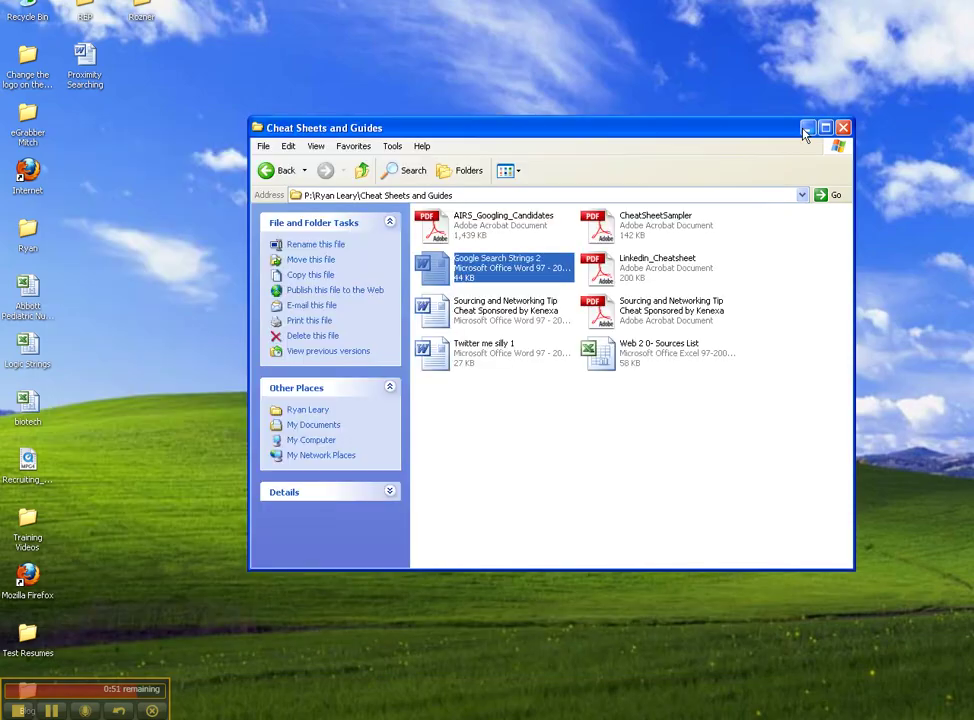
{"action": "left_click", "coordinate": [806, 128]}
{"action": "left_click_drag", "start_coordinate": [33, 630], "coordinate": [262, 340]}
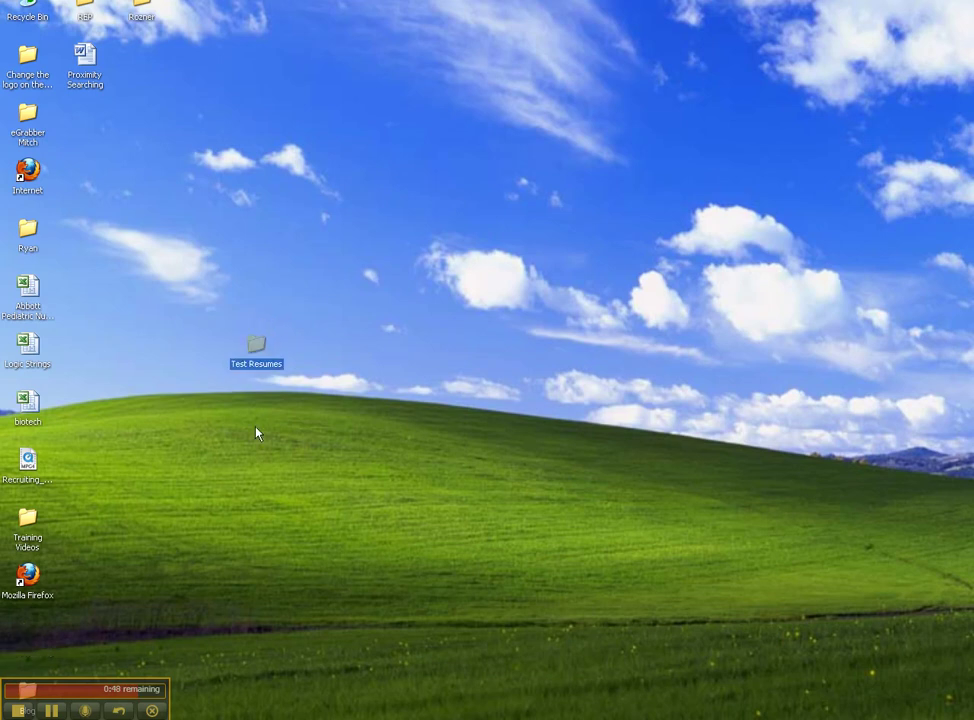
{"action": "double_click", "coordinate": [257, 352]}
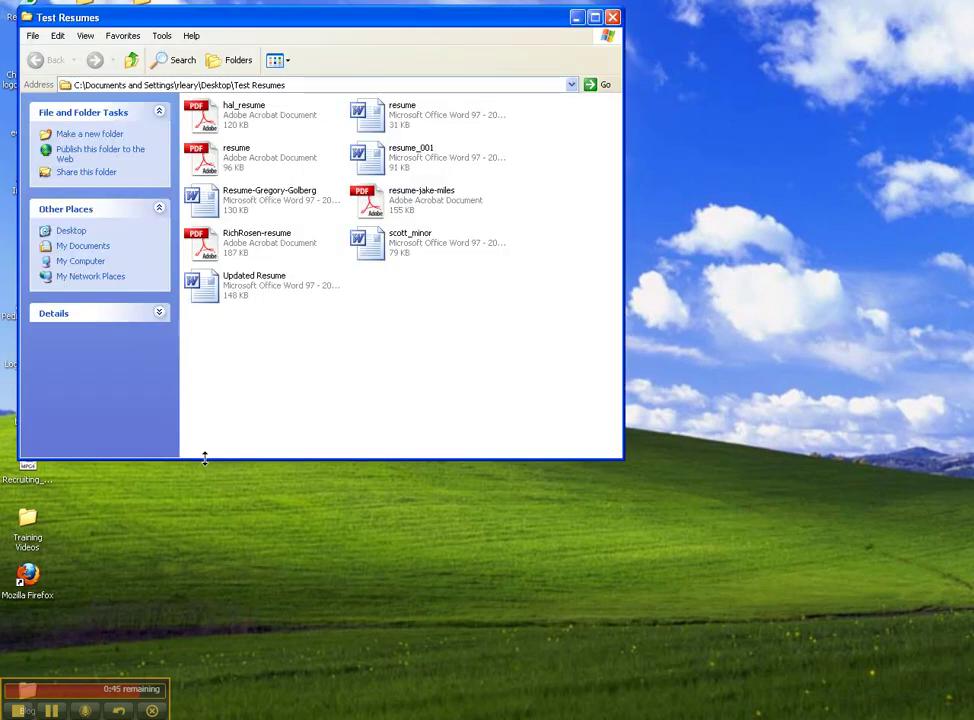
{"action": "double_click", "coordinate": [385, 120]}
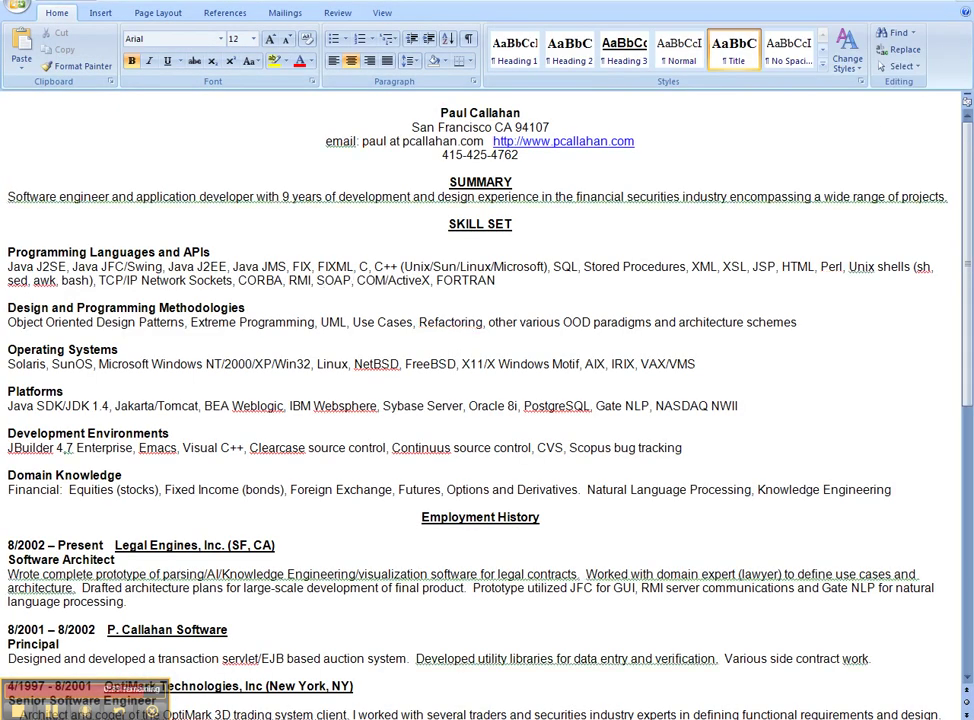
{"action": "key", "text": "alt+F4"}
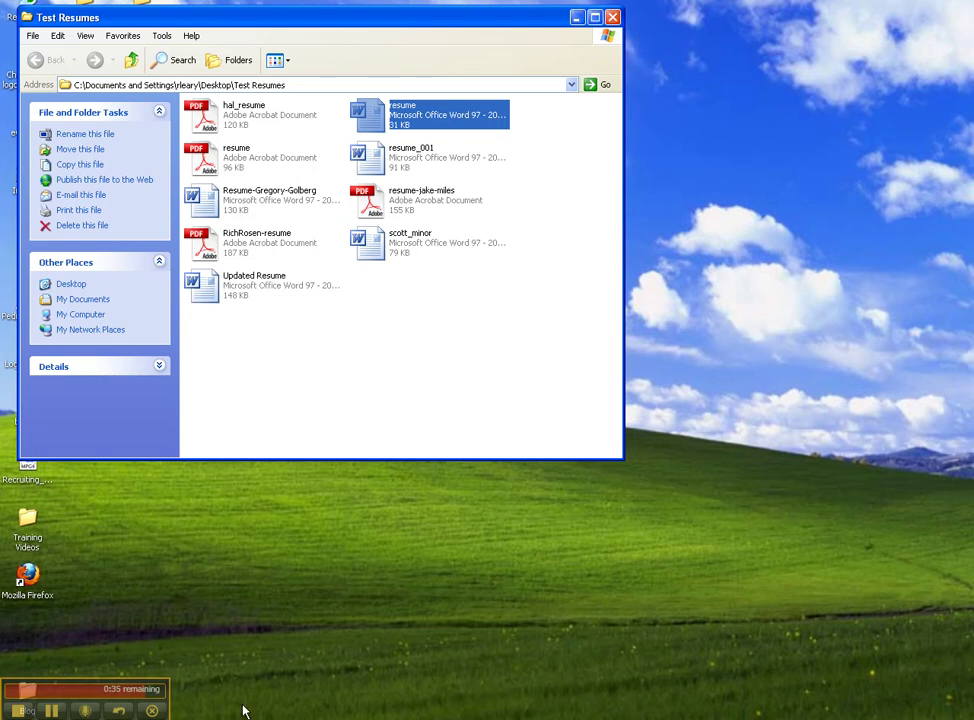